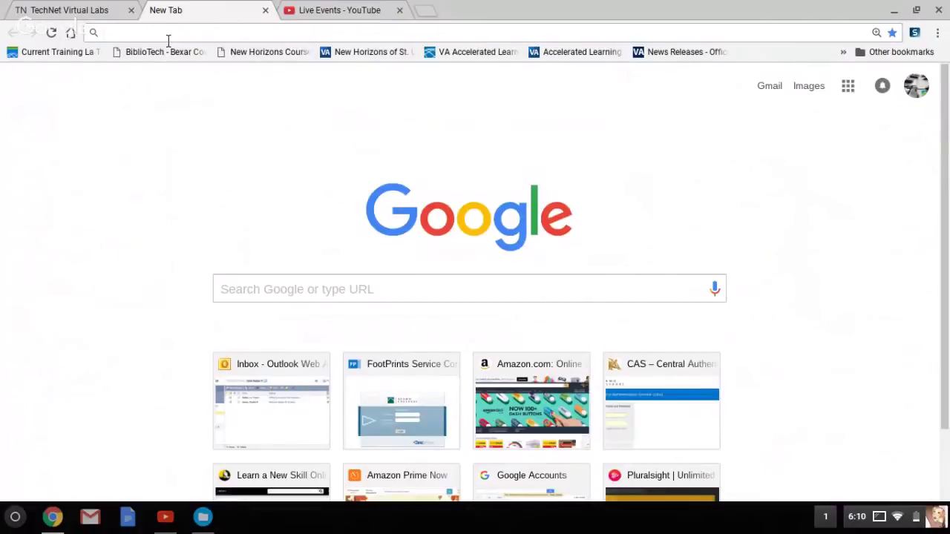
Step: Enter the address technet.microsoft.com/en-us/virtuallabs in the new Chrome tab, correcting typos
text(techne)
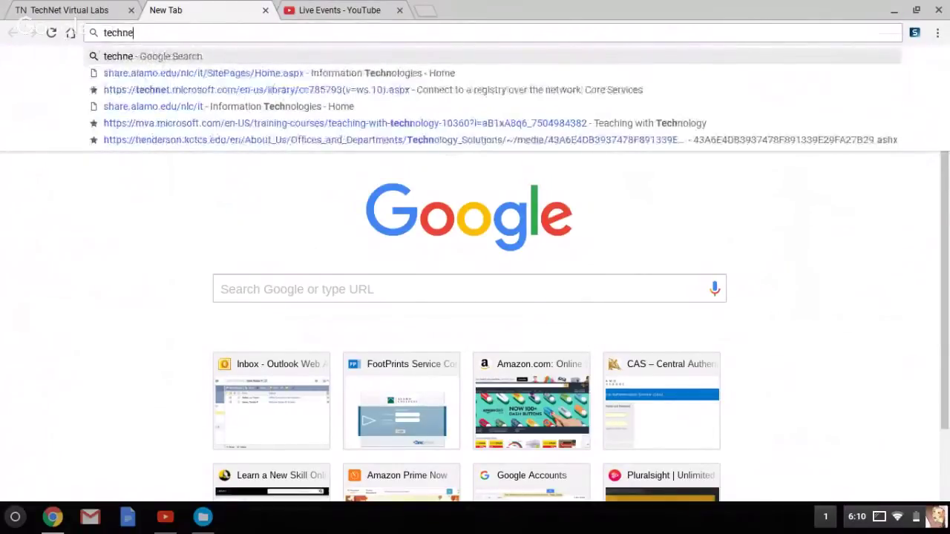
text(t.micr)
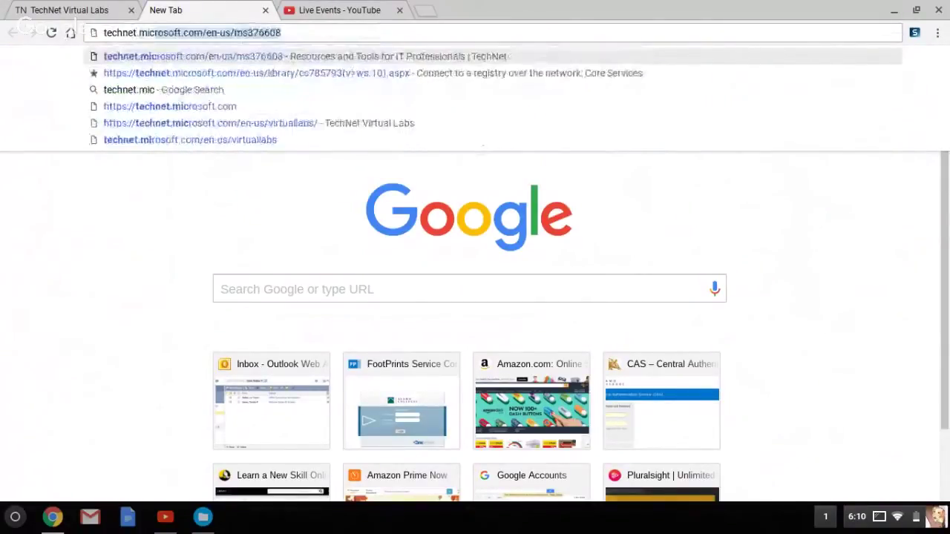
text(osofot)
key(BackSpace)
key(BackSpace)
key(BackSpace)
key(BackSpace)
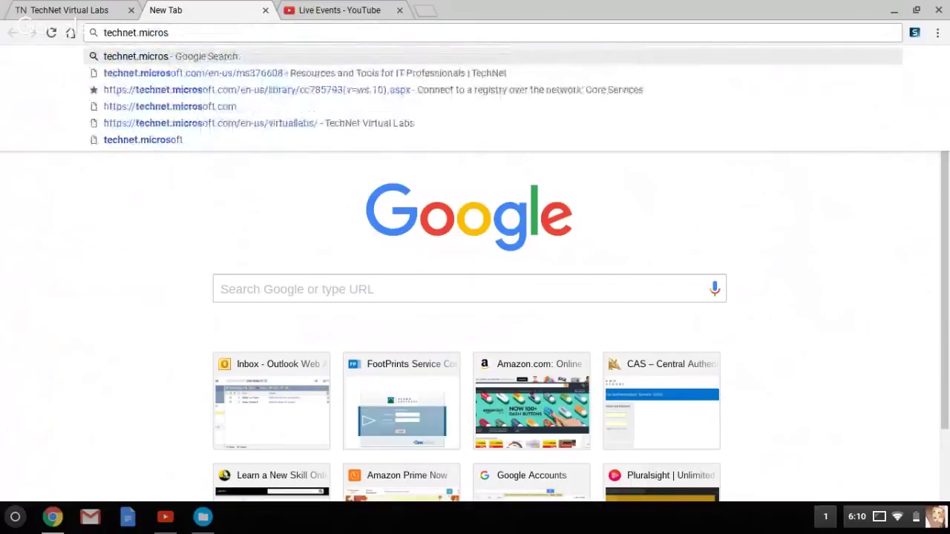
text(os)
key(BackSpace)
text(f)
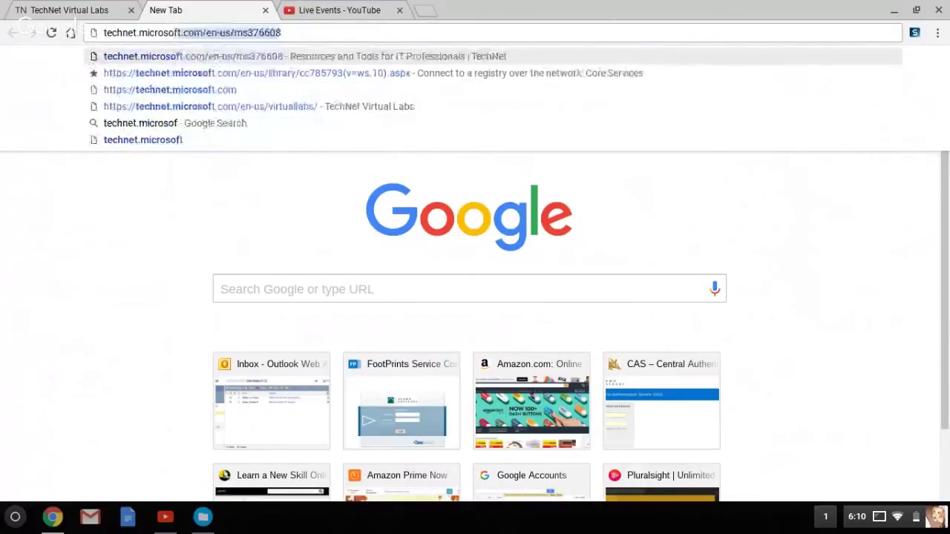
text(t.com/)
key(Delete)
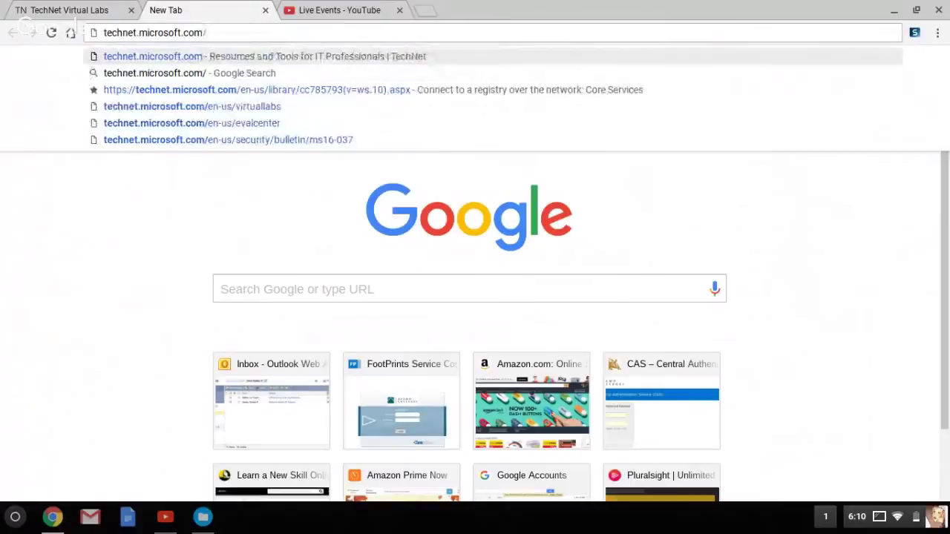
text(en)
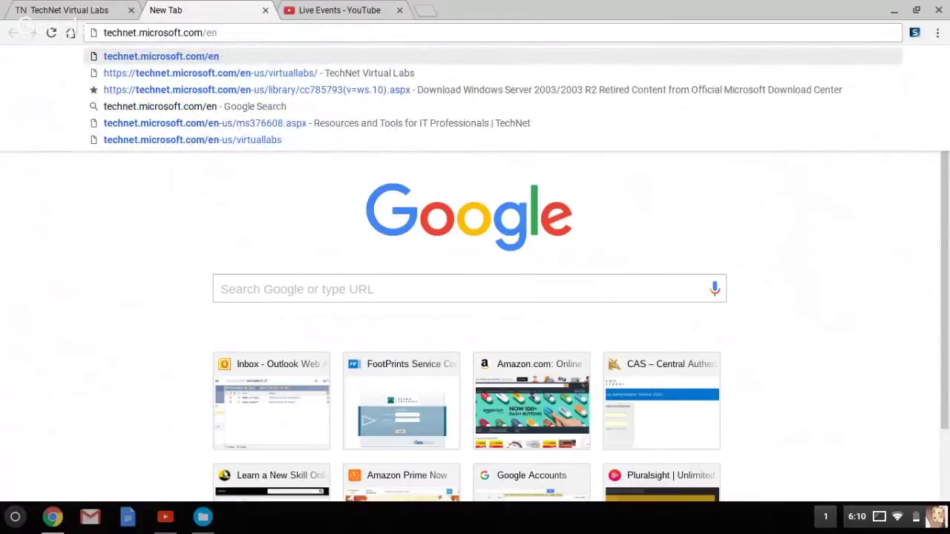
text(-us)
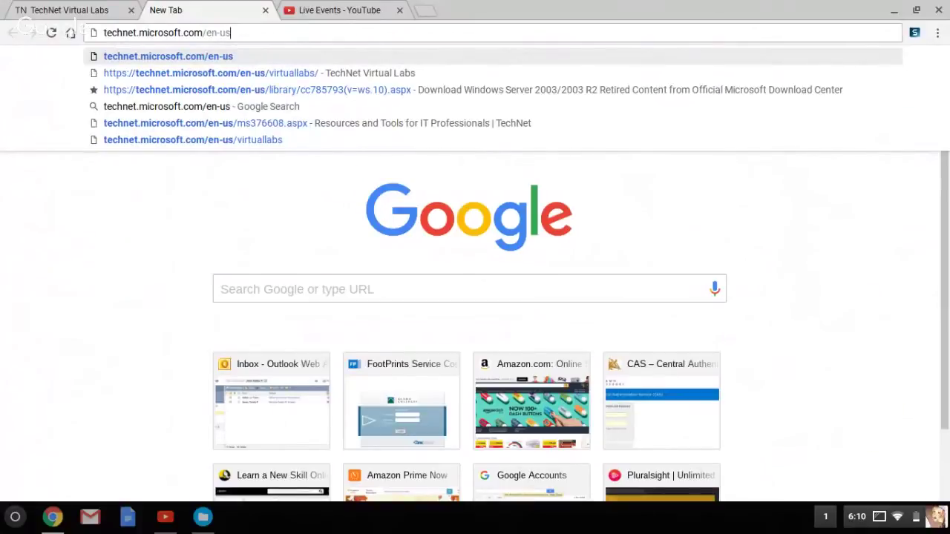
text(/virtual)
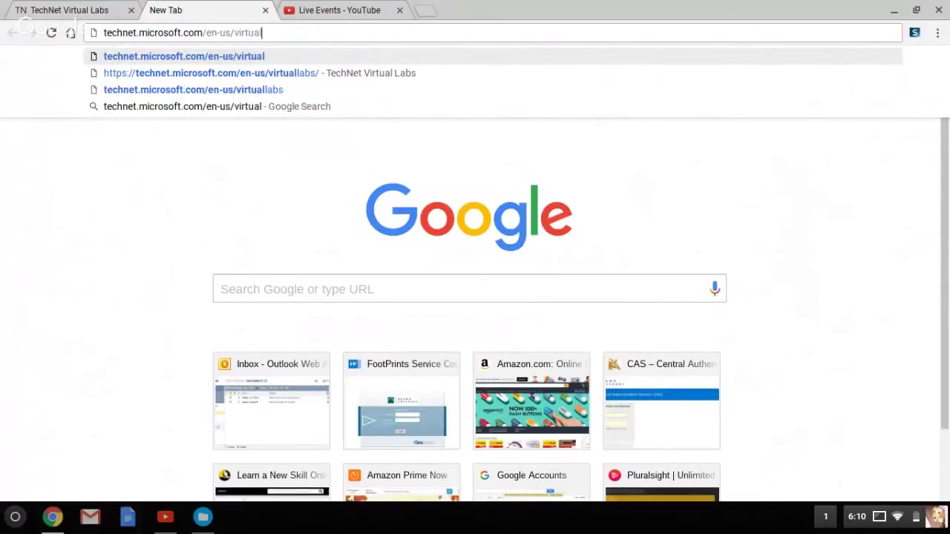
text(labs)
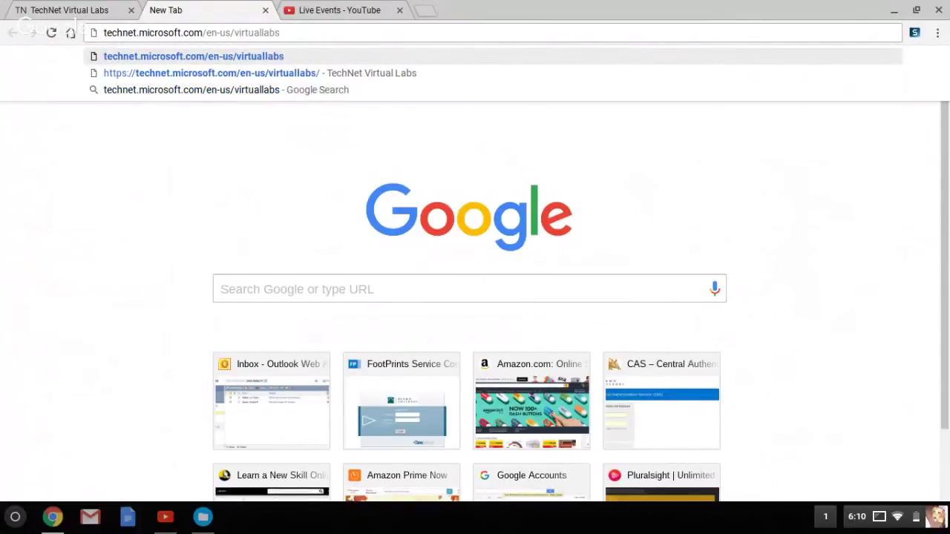
Step: Load the TechNet Virtual Labs page and scroll down to the catalogue filters
key(Return)
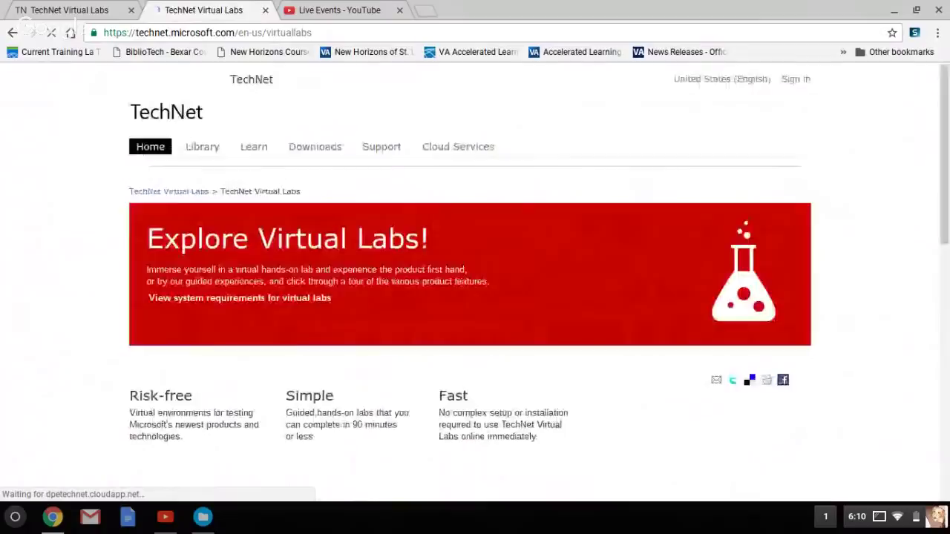
scroll(146, 214, down, 2)
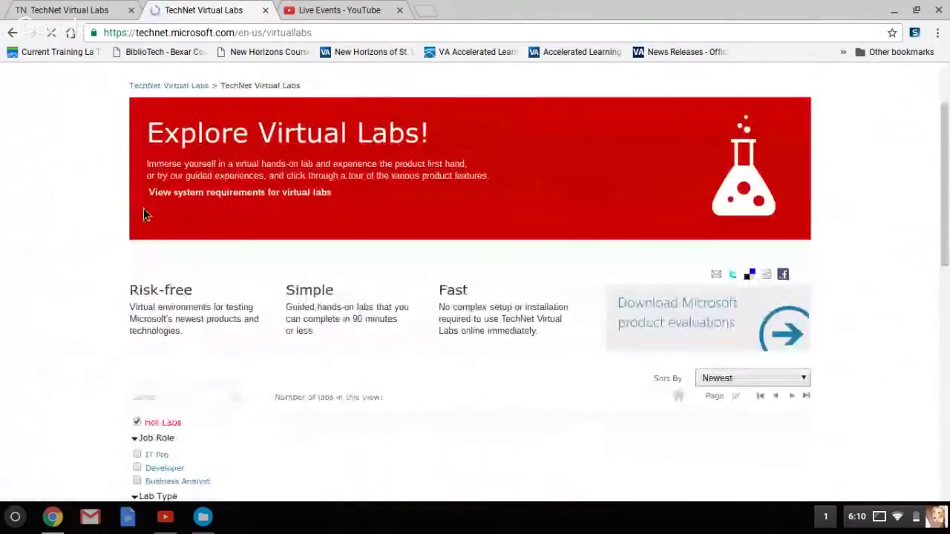
scroll(144, 208, down, 1)
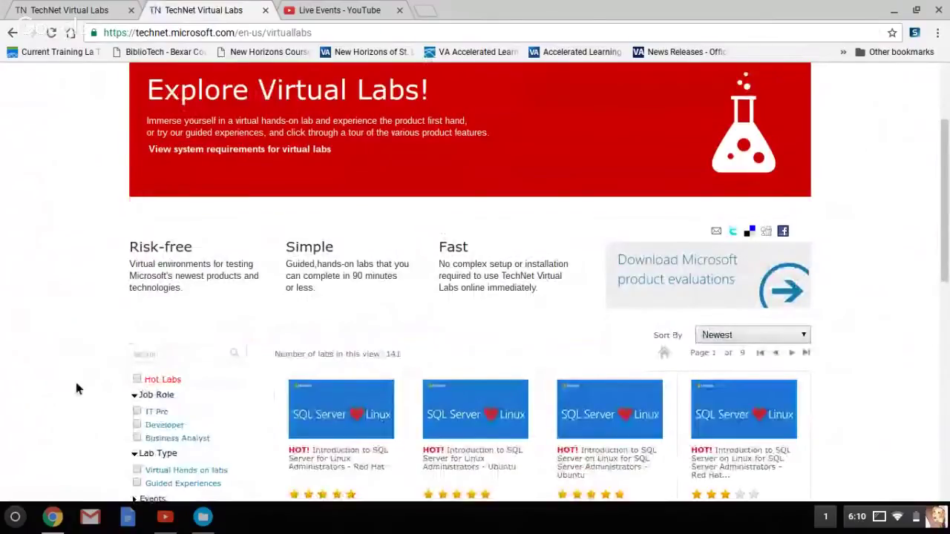
scroll(76, 384, down, 2)
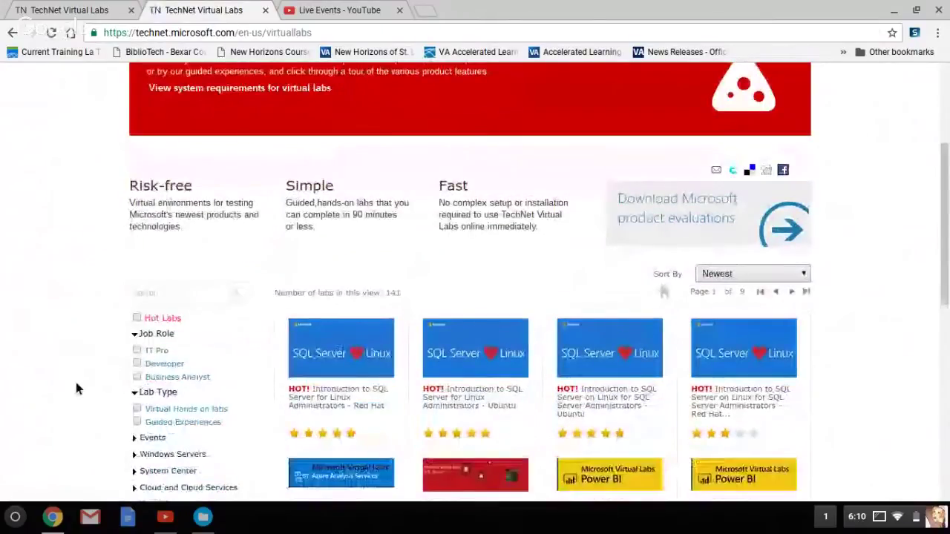
scroll(96, 371, down, 1)
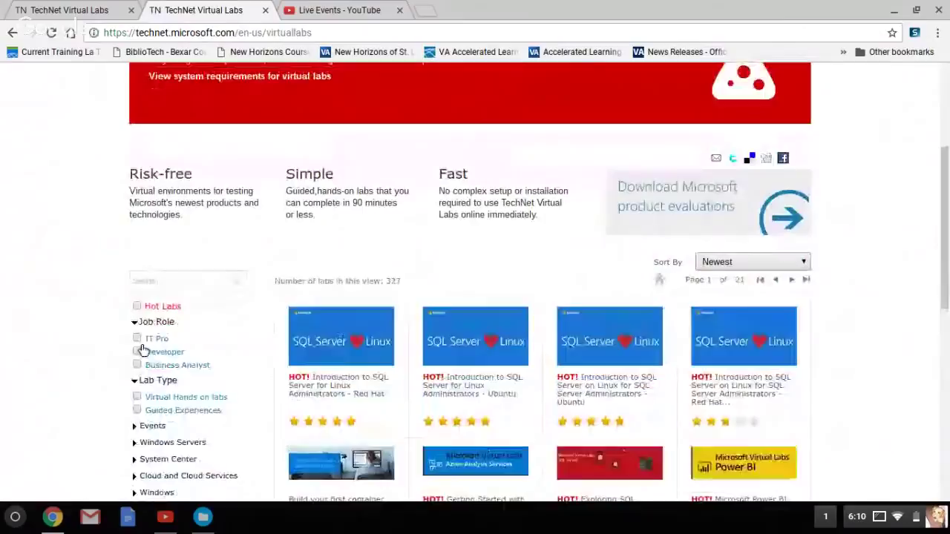
Step: Filter the labs to the IT Pro role and Windows Server 2012, leaving 16 labs
click(137, 339)
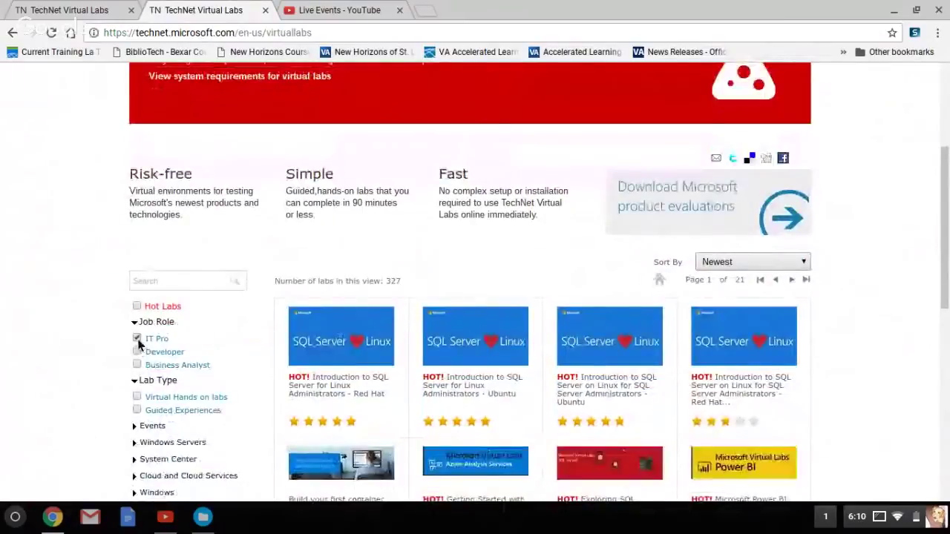
scroll(88, 372, down, 3)
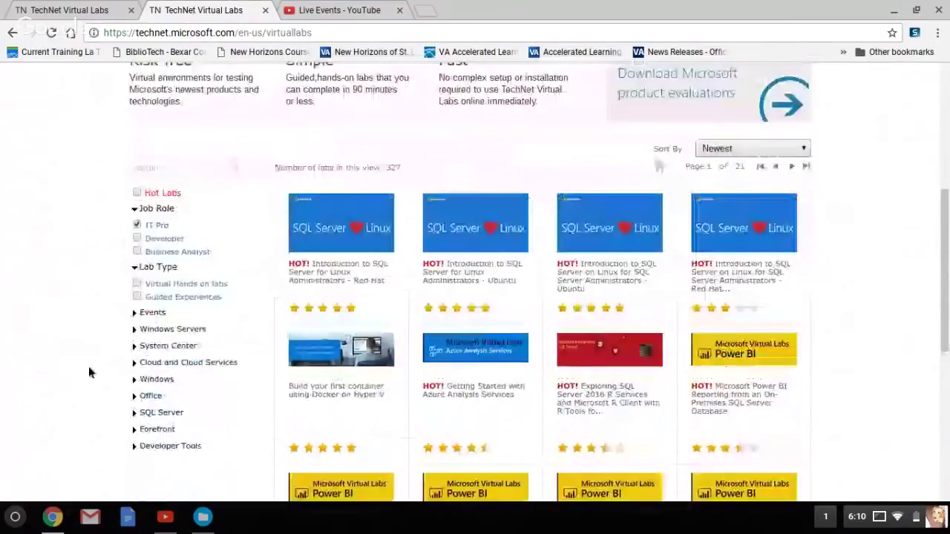
click(139, 331)
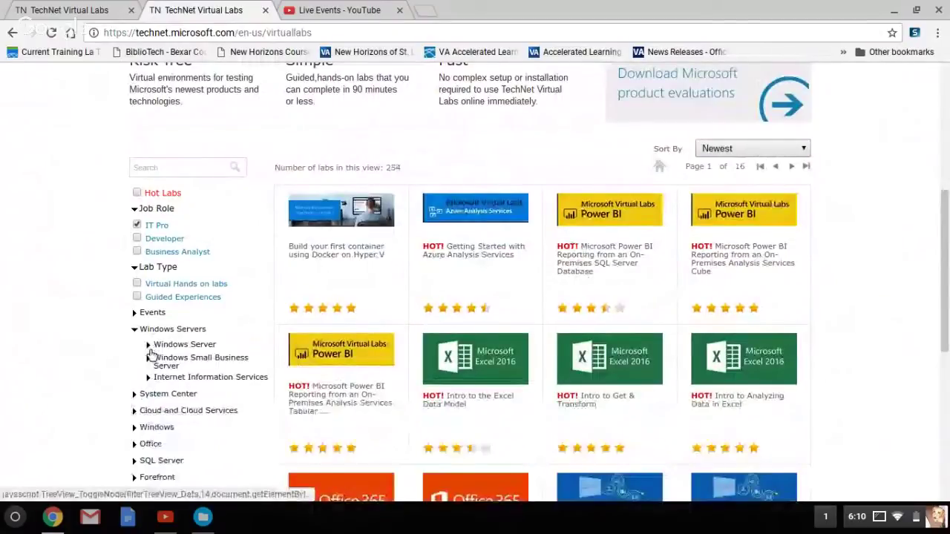
click(151, 348)
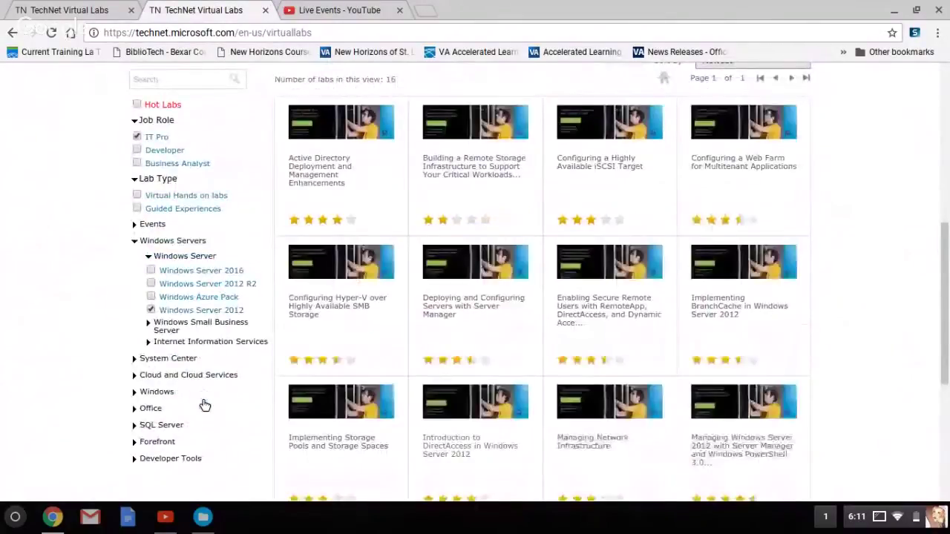
mouse_move(723, 342)
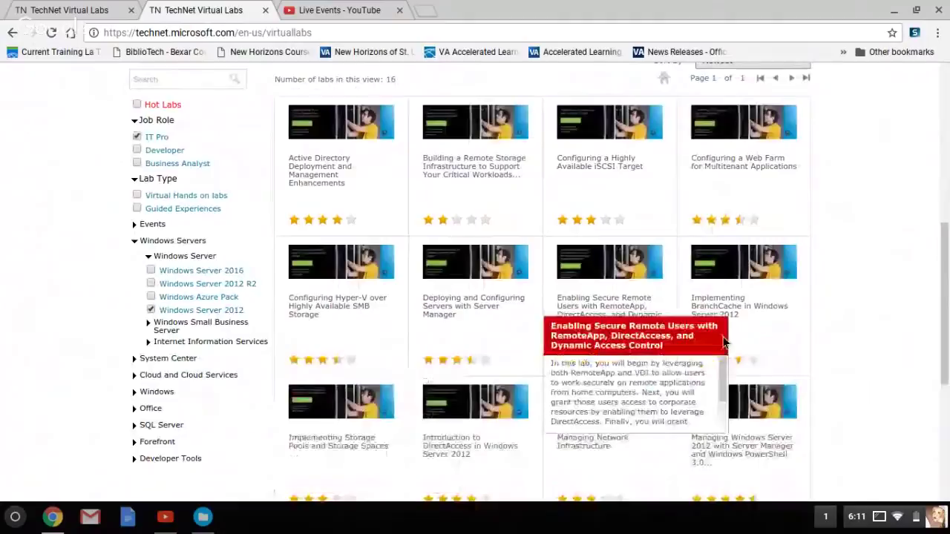
scroll(845, 327, up, 1)
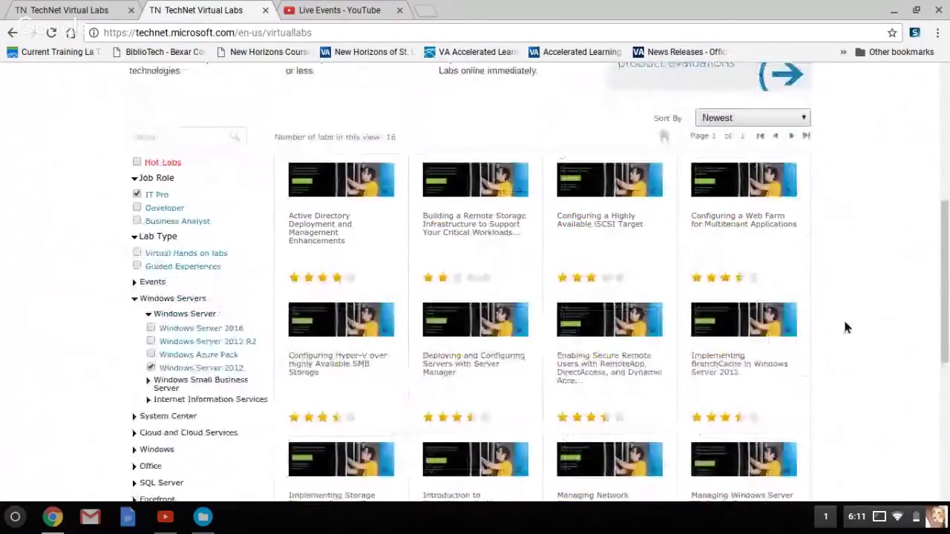
Step: Search for 'active directory' and clear the Windows Server 2012 filter, giving 11 IT Pro labs
click(215, 143)
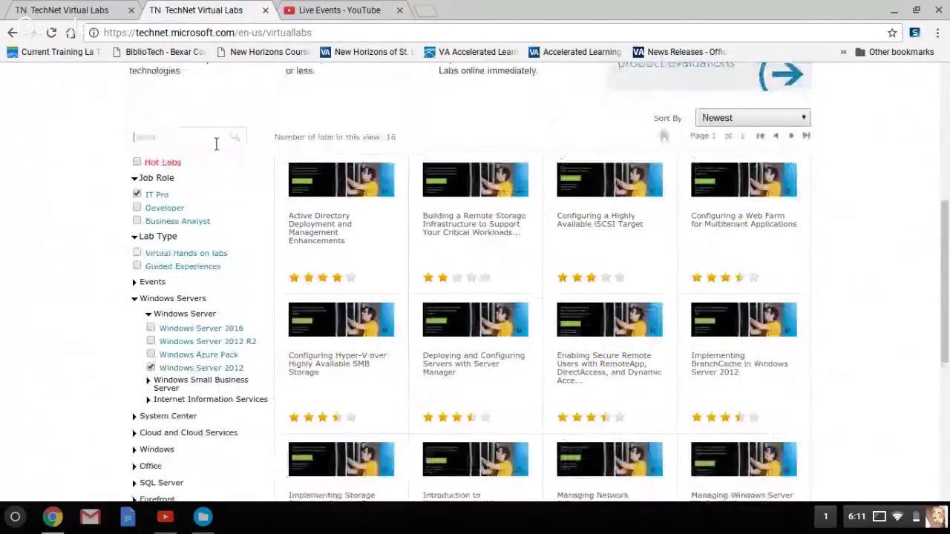
text(activ)
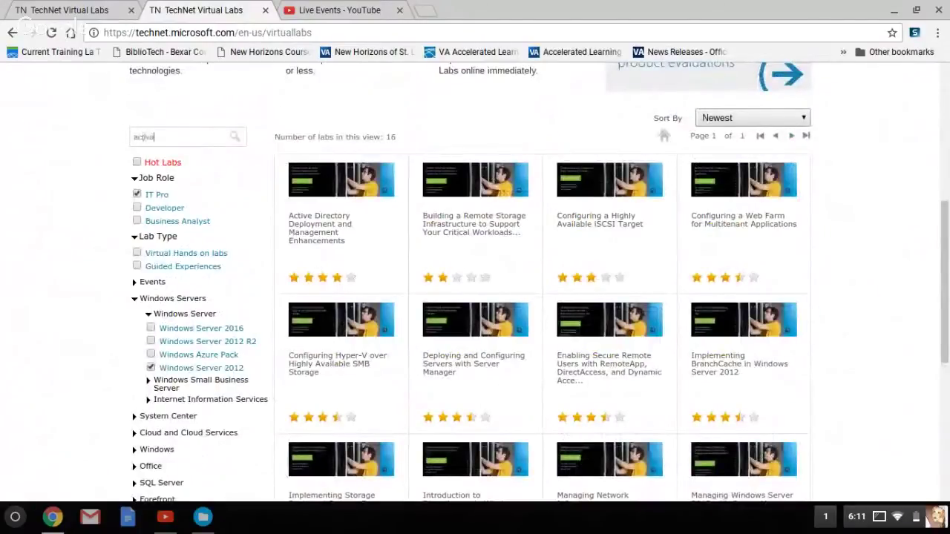
text(e directory)
key(Return)
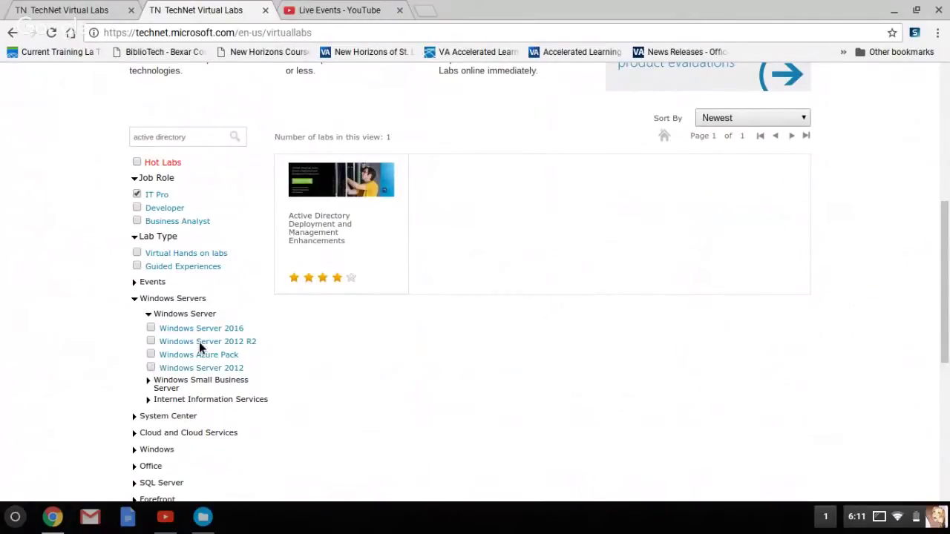
click(153, 348)
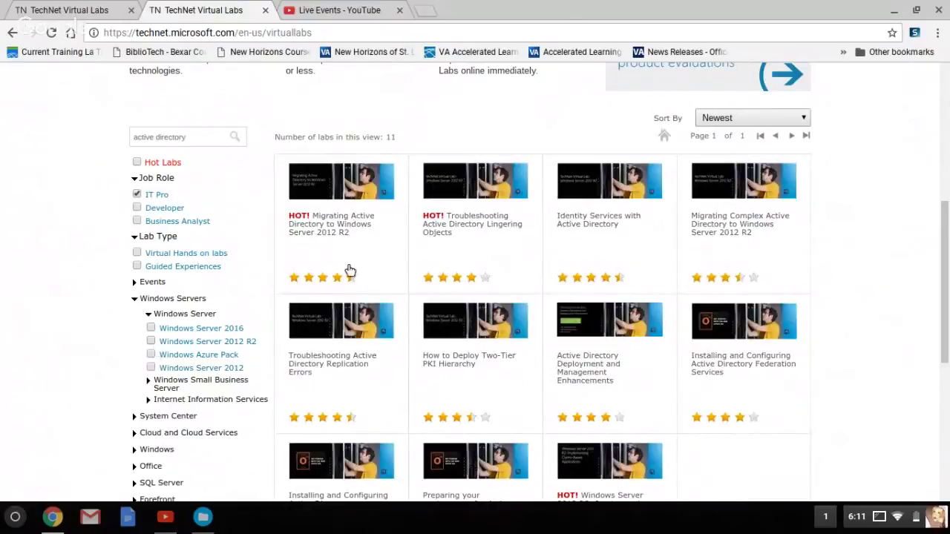
mouse_move(598, 215)
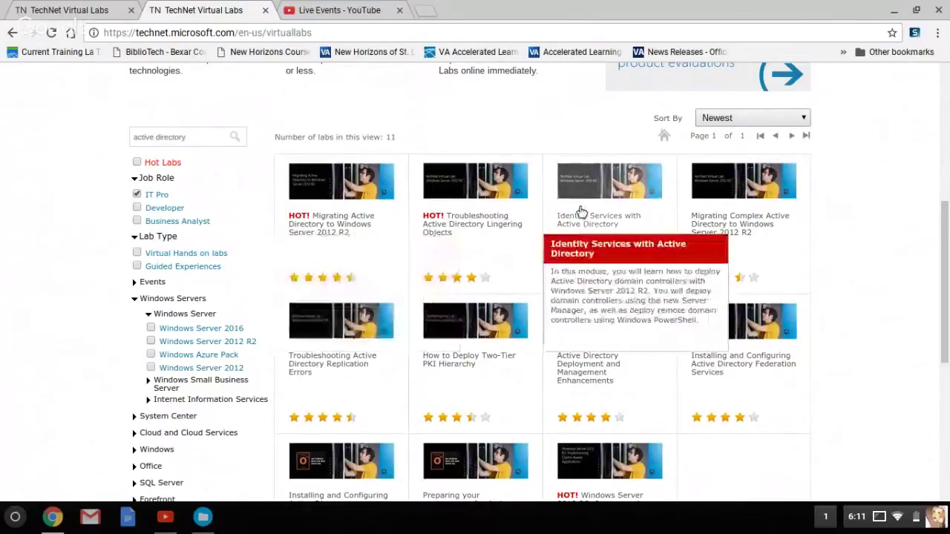
Step: Open the Identity Services with Active Directory lab details and scroll to its launch option
click(582, 213)
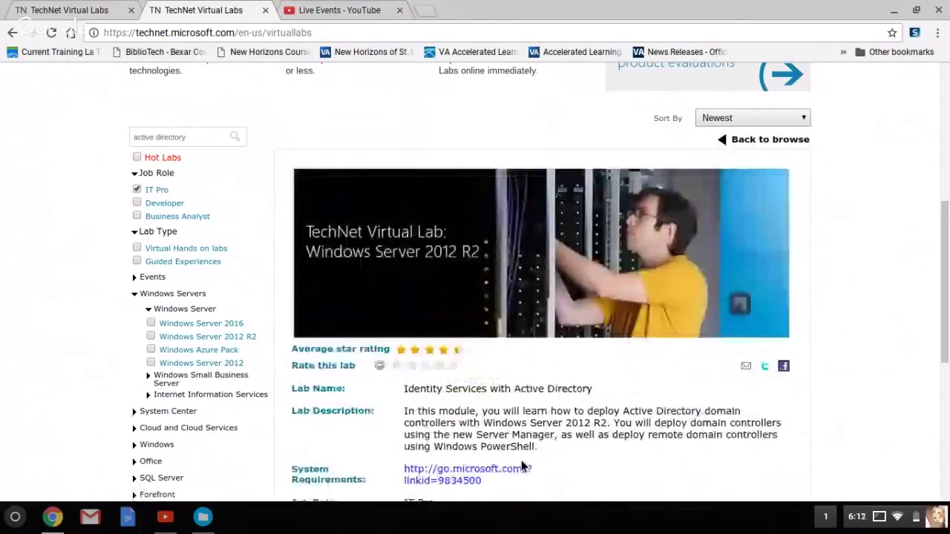
scroll(522, 463, down, 3)
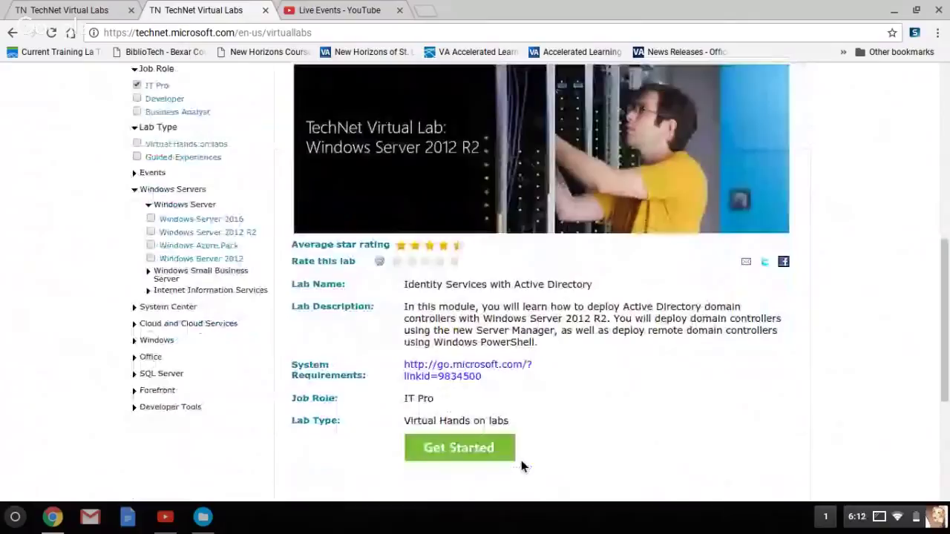
scroll(511, 459, down, 1)
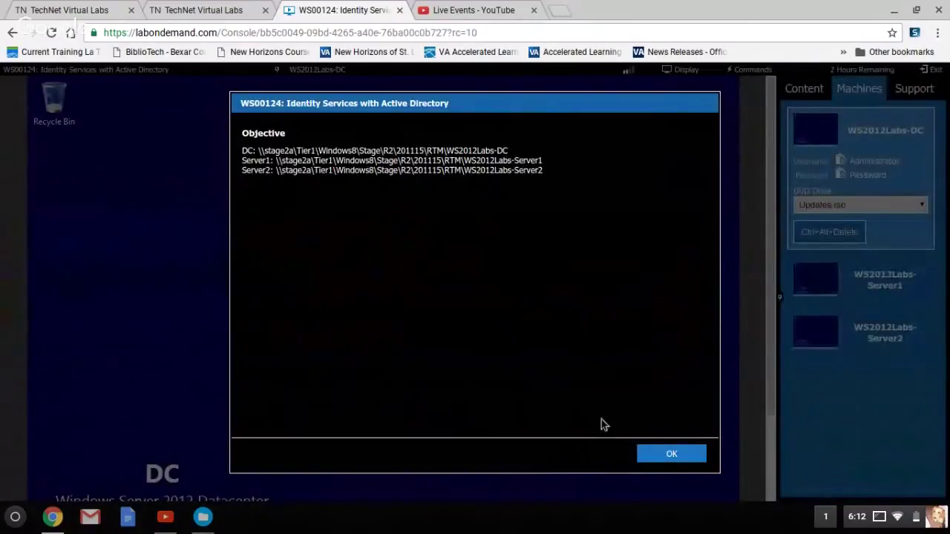
Step: Dismiss the lab objective, review the Content and Support tabs, and bring up DC's display options
click(656, 456)
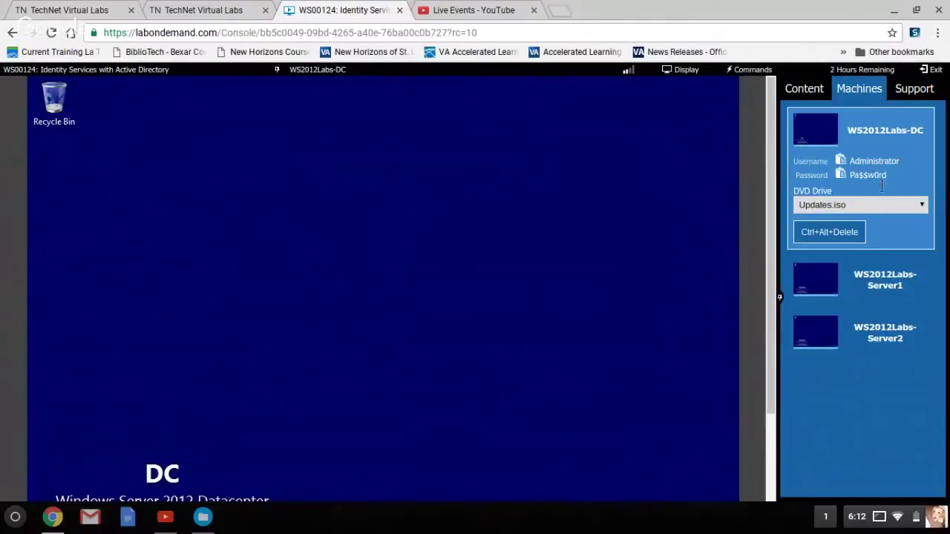
click(814, 100)
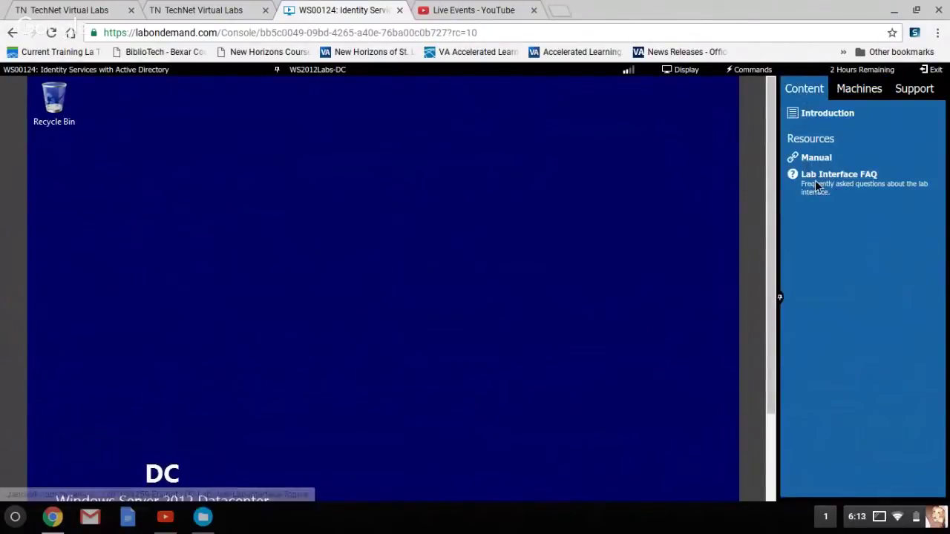
click(912, 90)
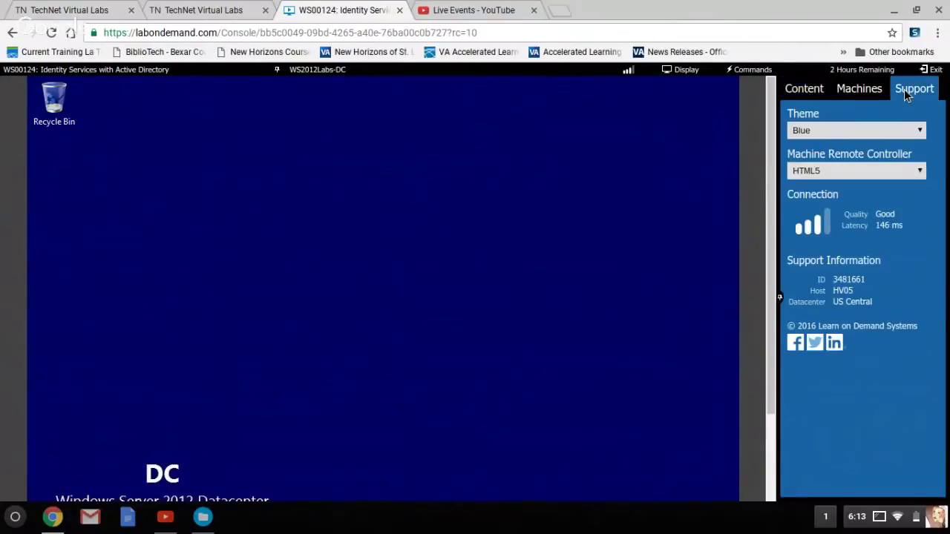
click(857, 91)
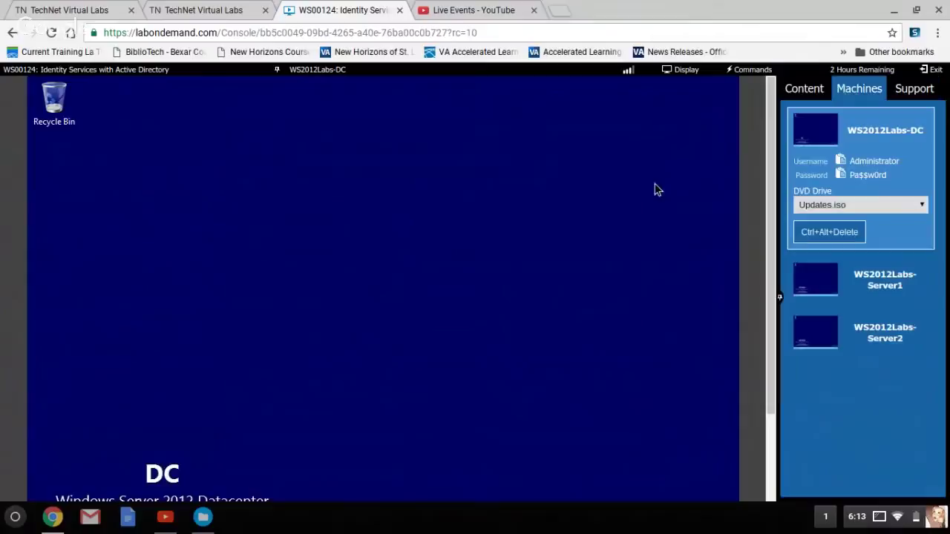
click(682, 74)
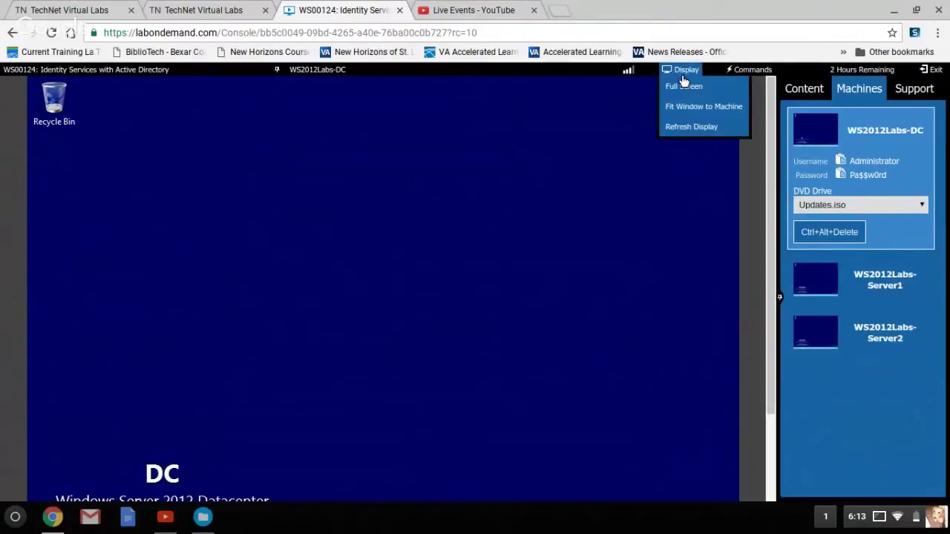
Step: Close the display options, launch Server Manager on DC, and show its Tools menu
click(684, 126)
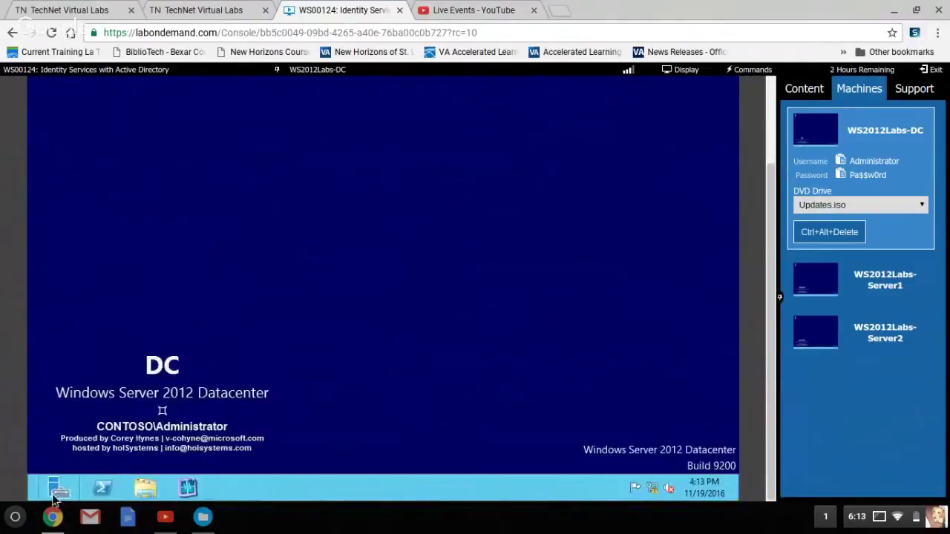
click(53, 497)
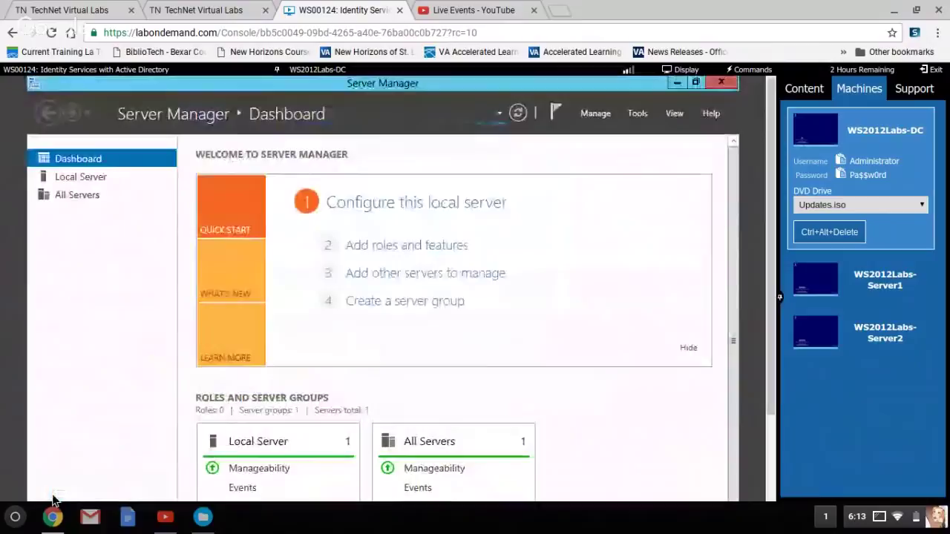
click(638, 115)
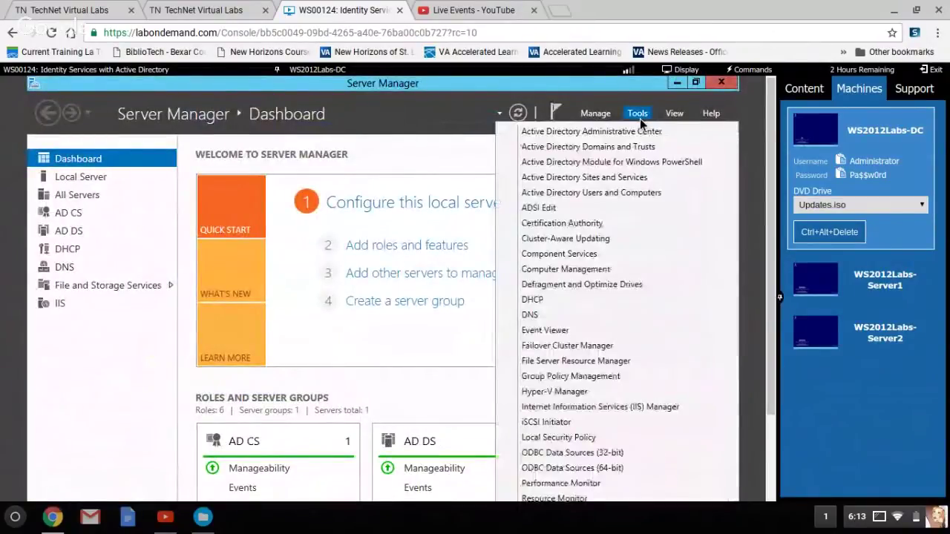
Step: Choose Active Directory Users and Computers from Server Manager's Tools menu
click(620, 194)
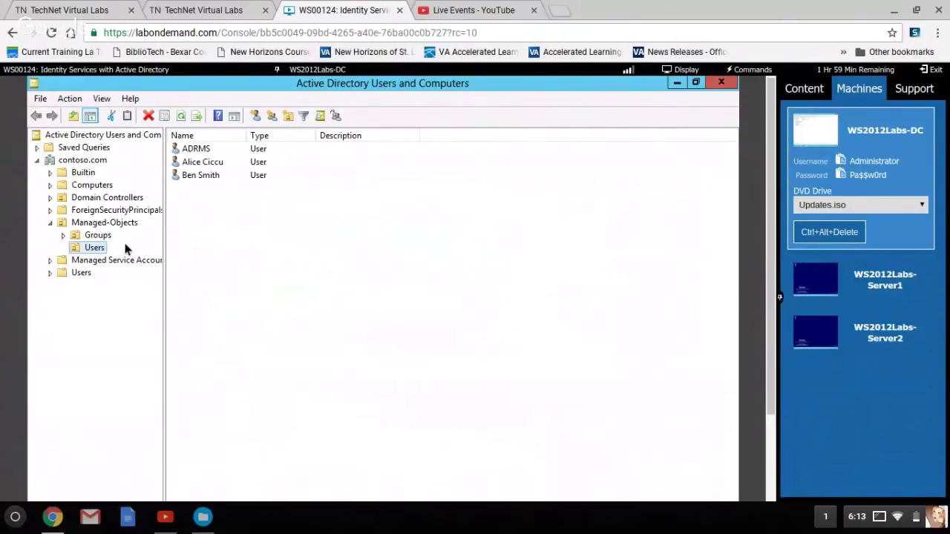
Step: Show the Computers container and open the ADMIN computer's properties
click(87, 187)
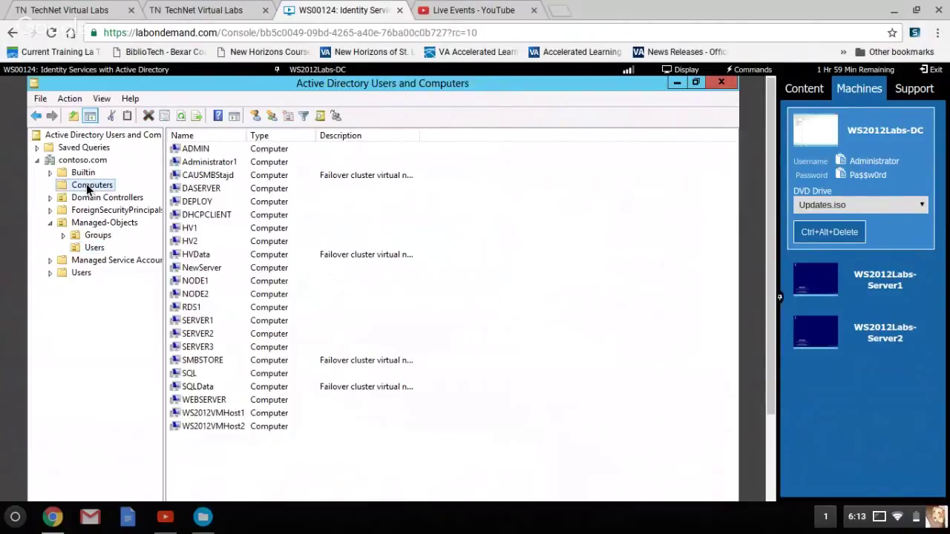
click(195, 151)
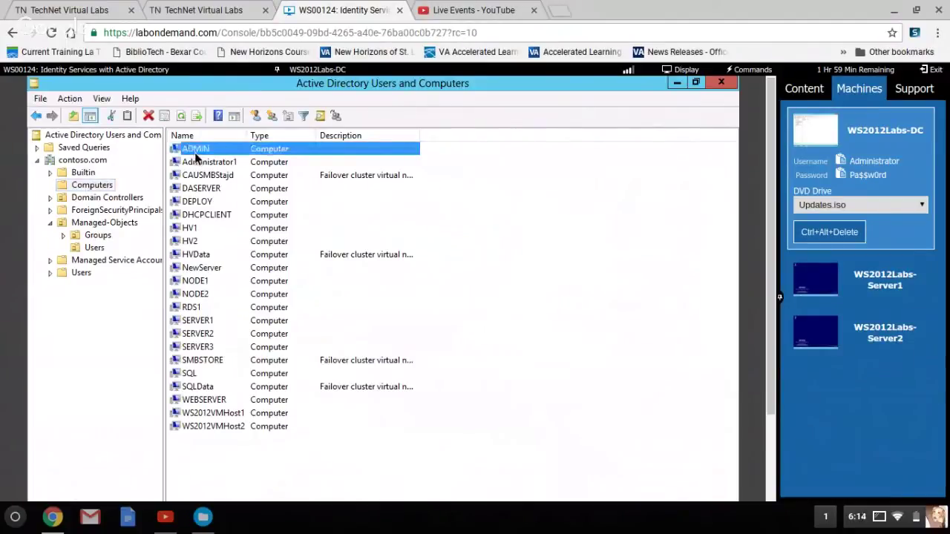
double_click(194, 152)
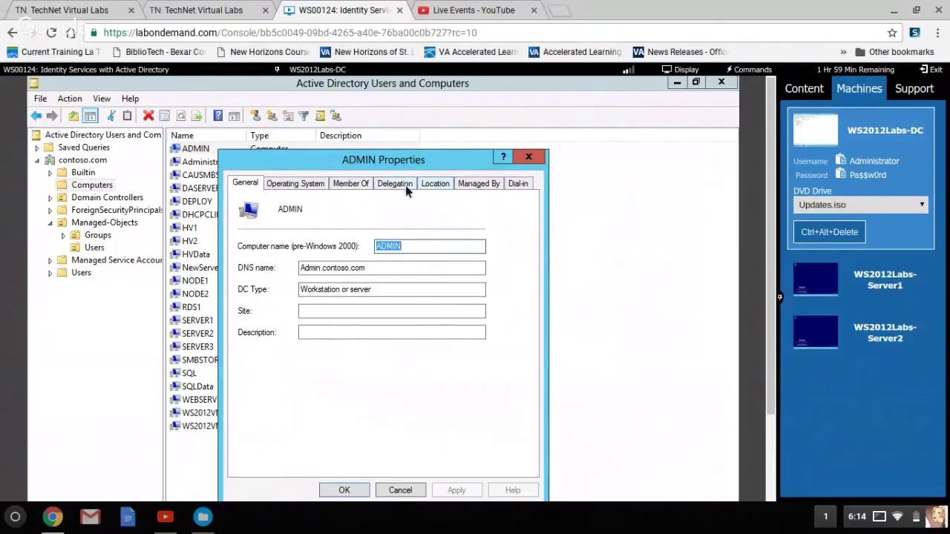
Step: Enable Advanced Features and view ADMIN's Object tab showing canonical name contoso.com/Computers/ADMIN
click(532, 165)
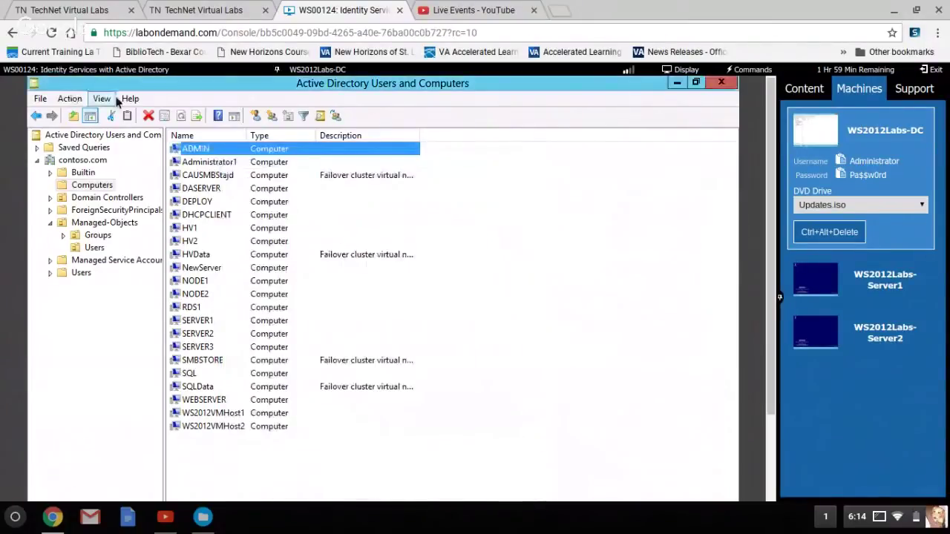
click(102, 99)
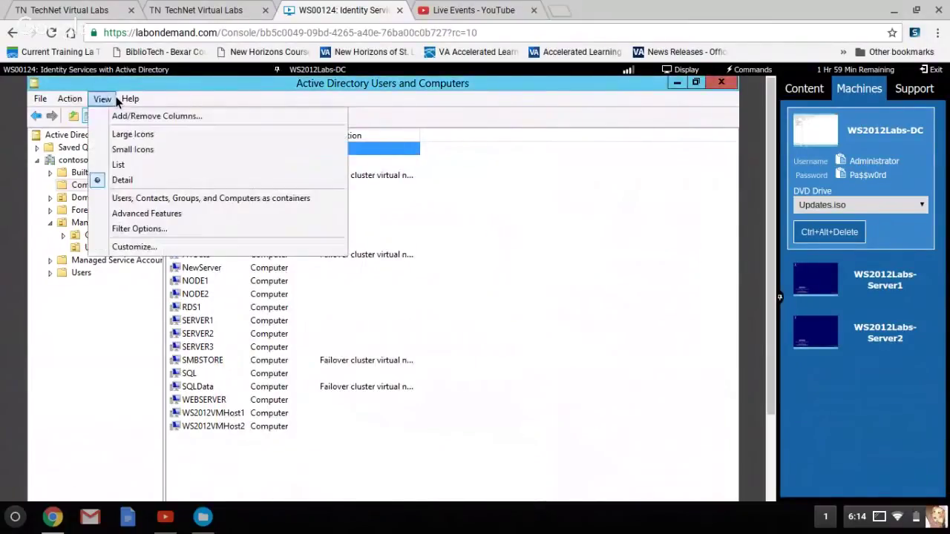
click(136, 214)
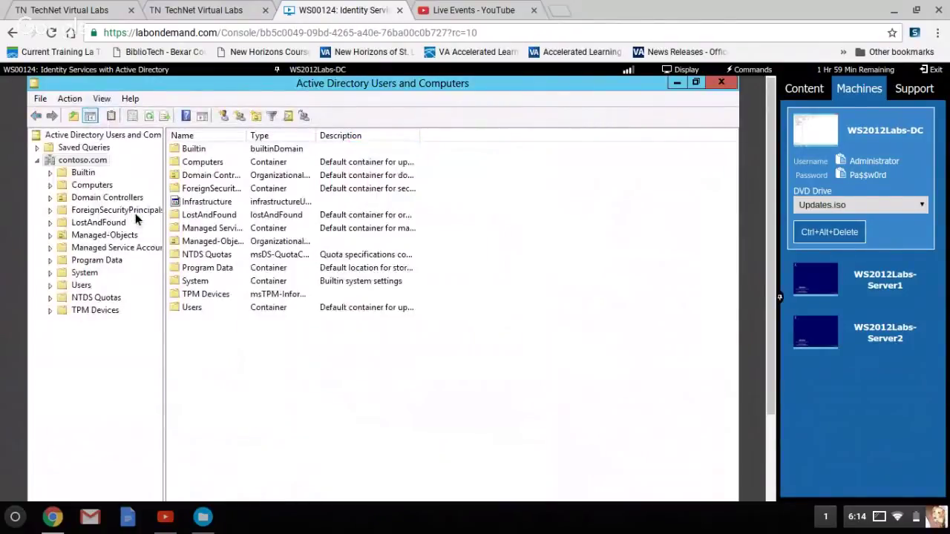
click(80, 186)
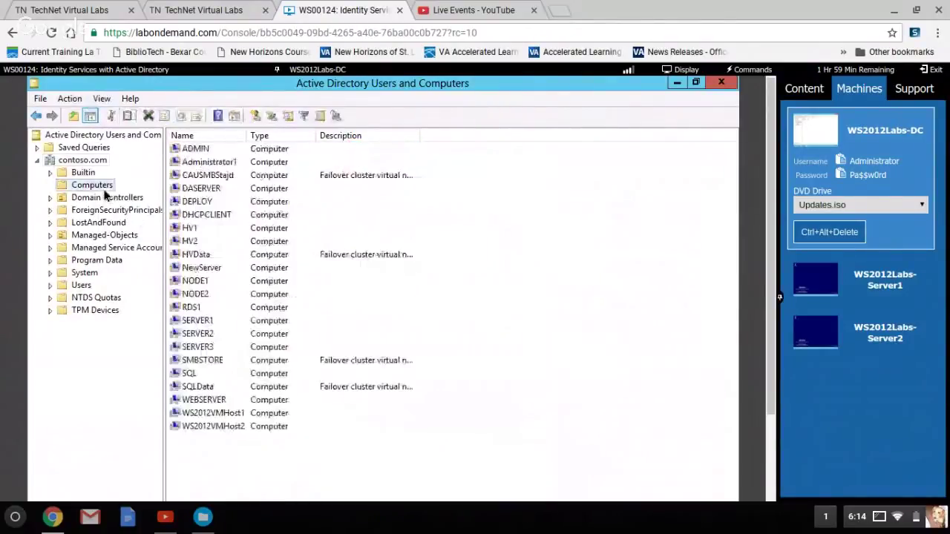
double_click(188, 148)
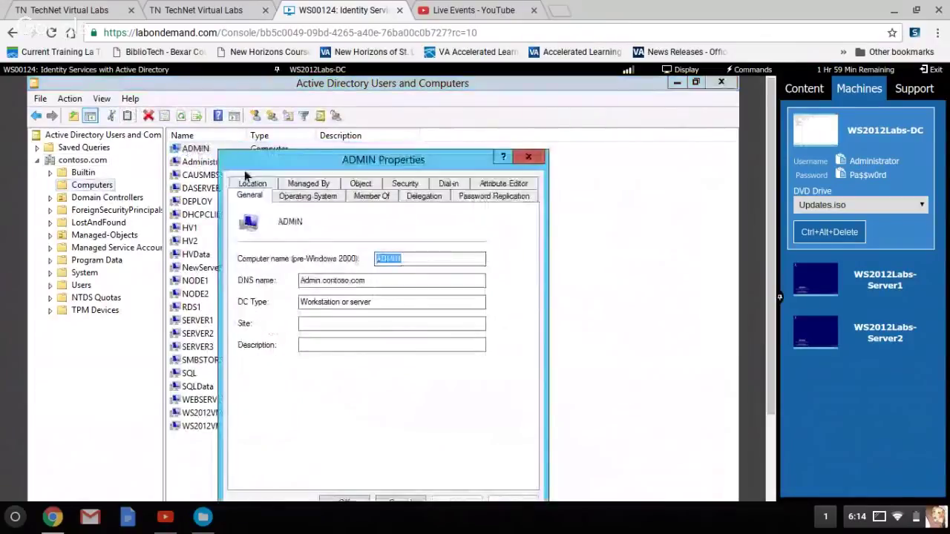
click(362, 186)
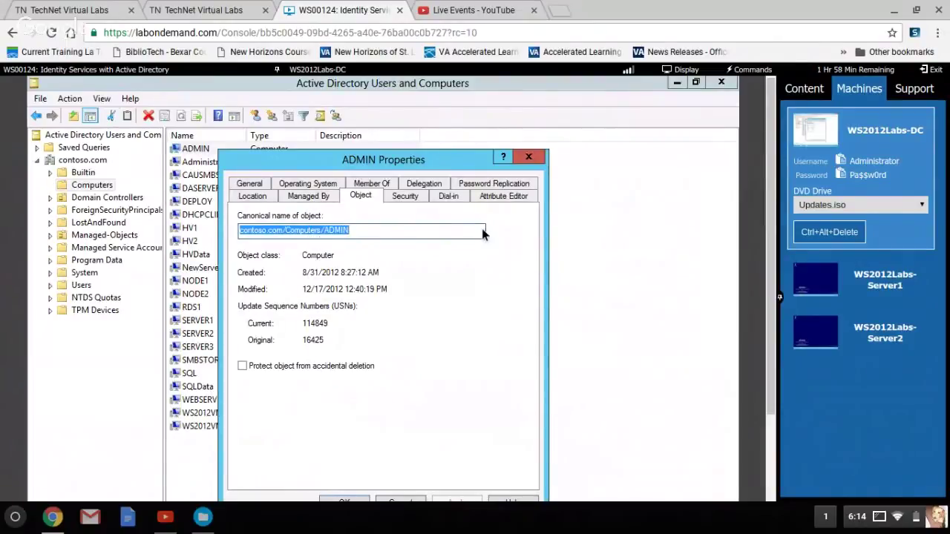
Step: Close ADMIN's properties and expand contoso.com to select the Builtin container
click(528, 157)
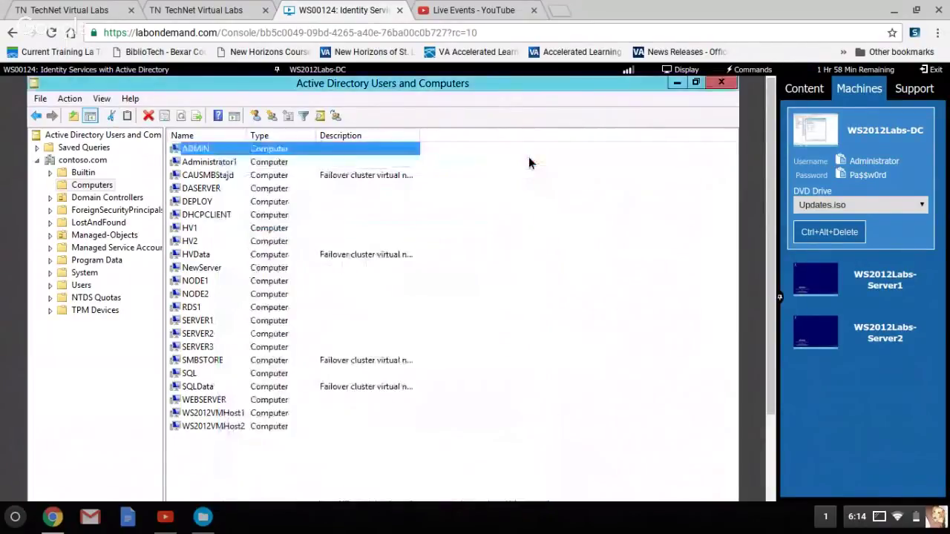
double_click(63, 138)
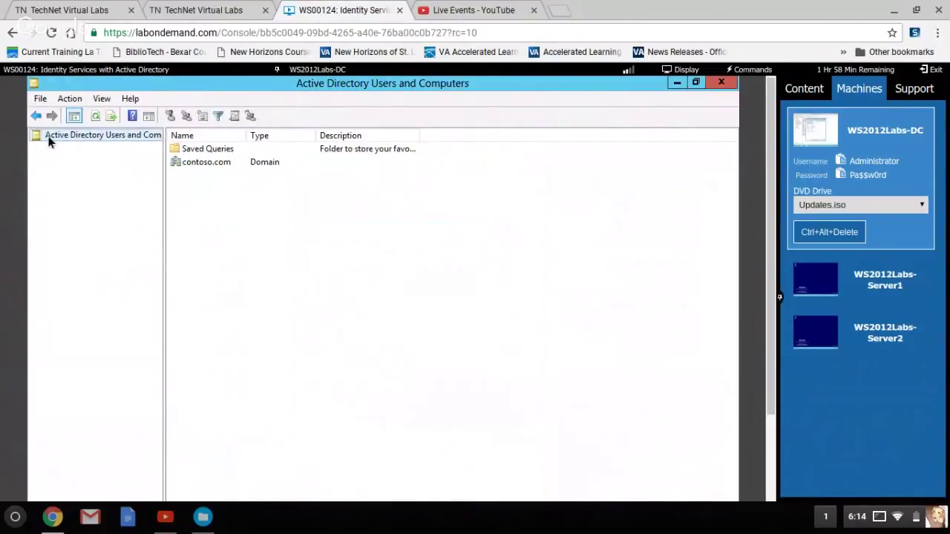
double_click(47, 138)
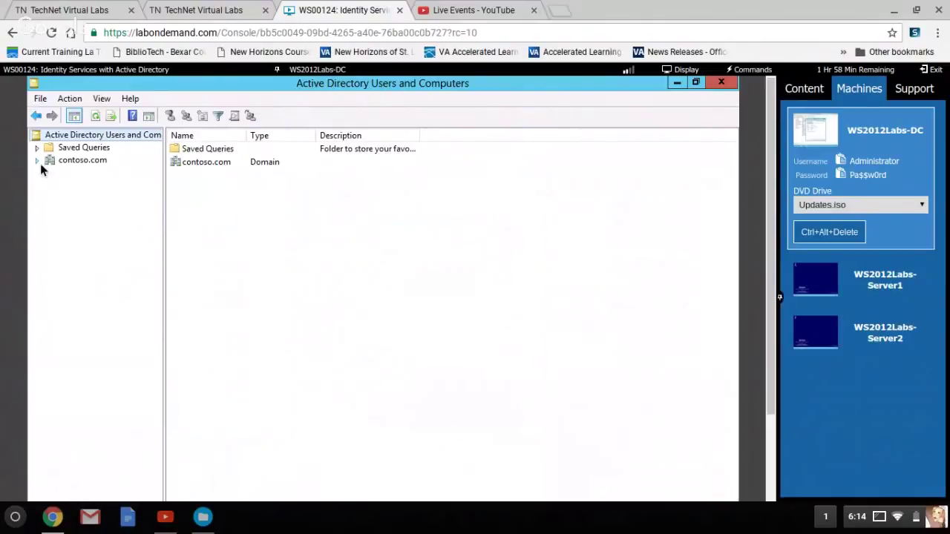
click(38, 161)
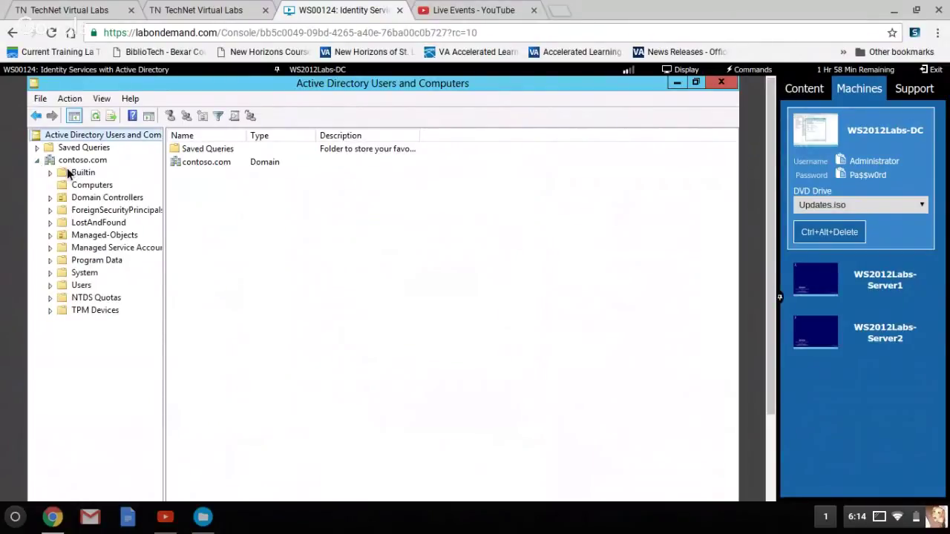
click(68, 173)
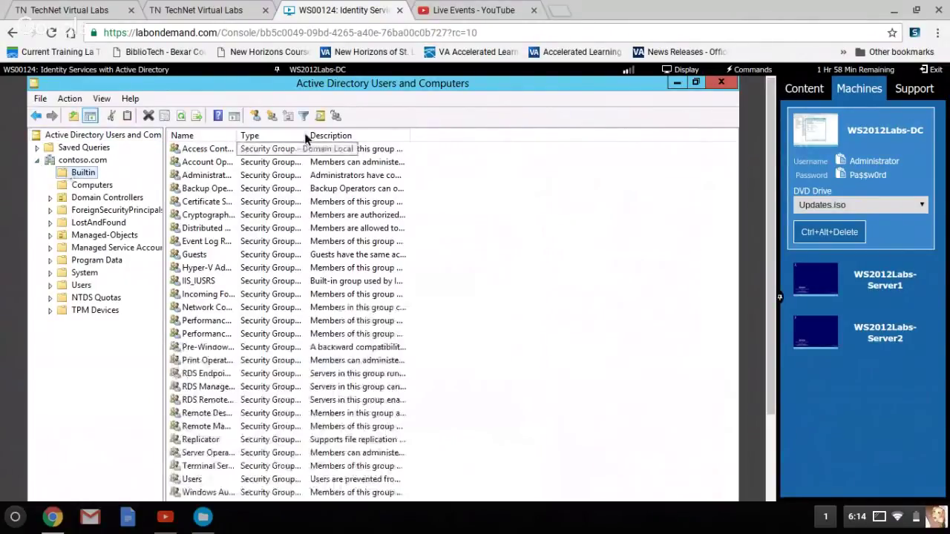
Step: Find computers named 'admin' across contoso.com, returning Administrator1 and ADMIN
click(320, 117)
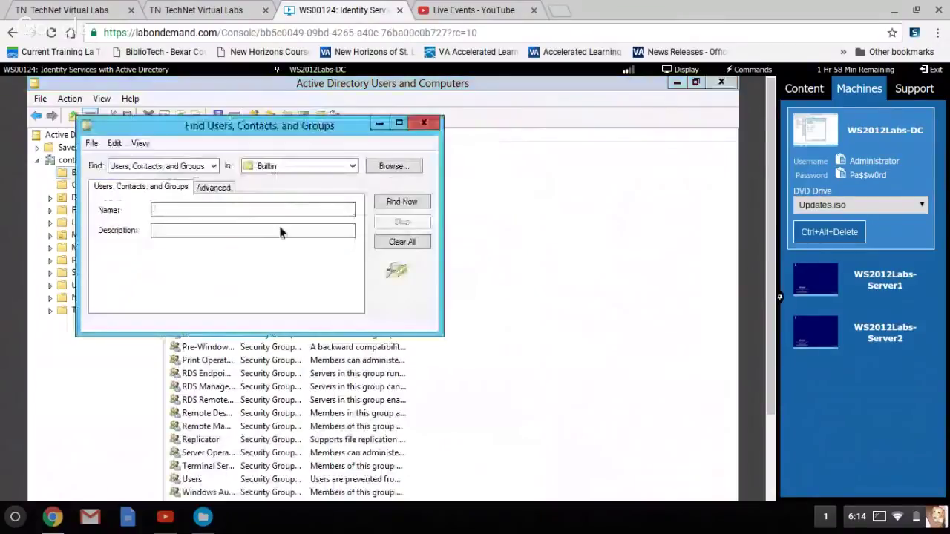
click(214, 168)
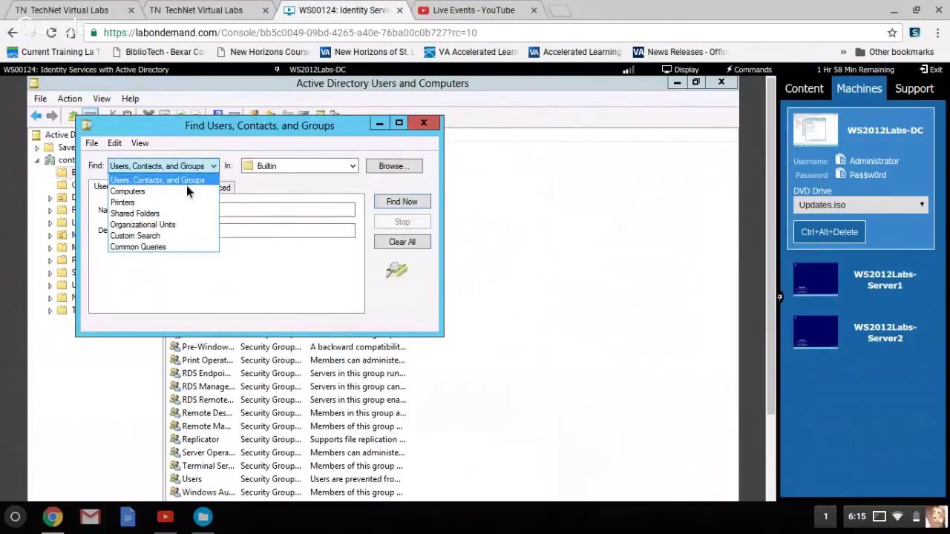
click(148, 191)
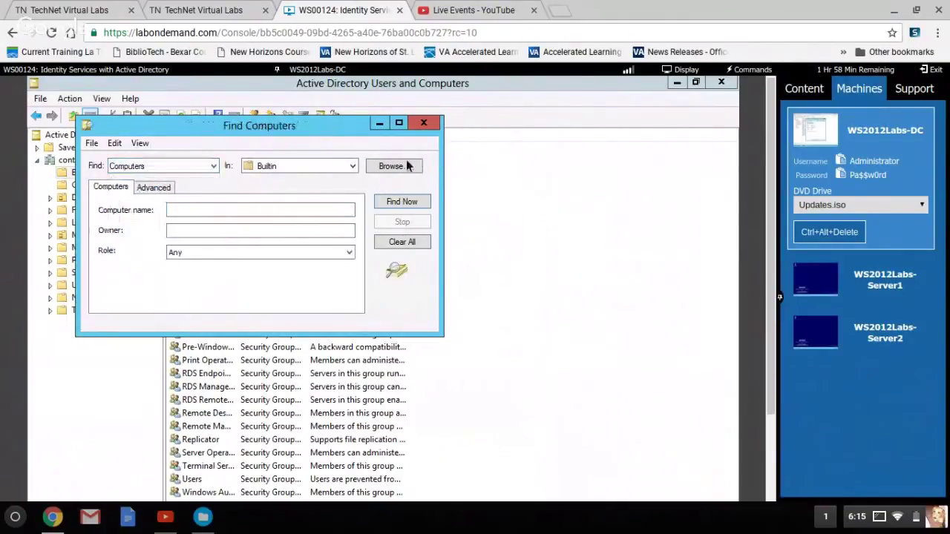
click(356, 167)
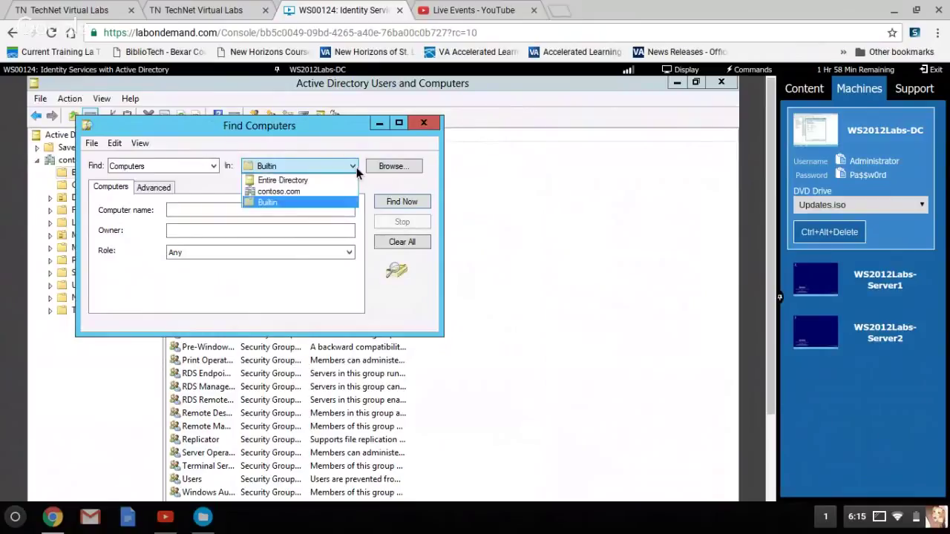
click(305, 193)
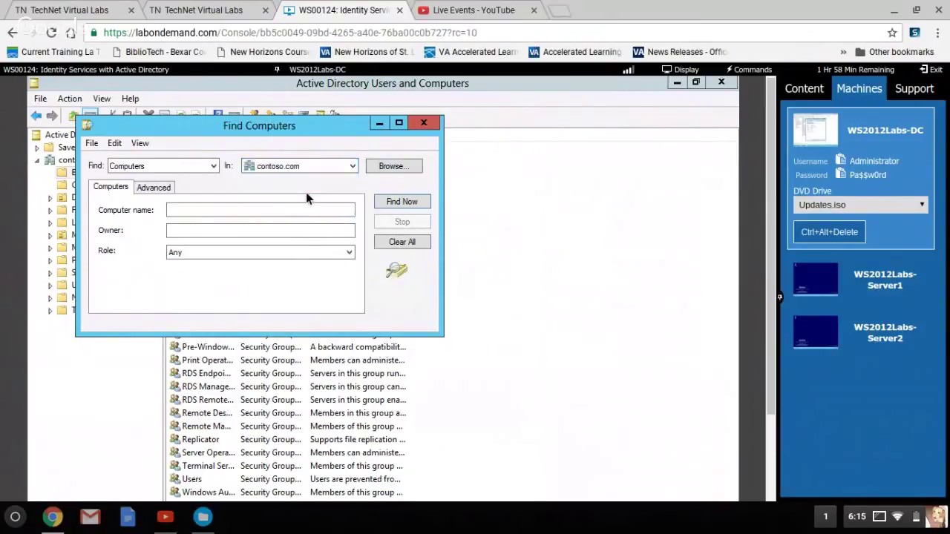
click(198, 209)
text(adm)
text(in)
click(393, 211)
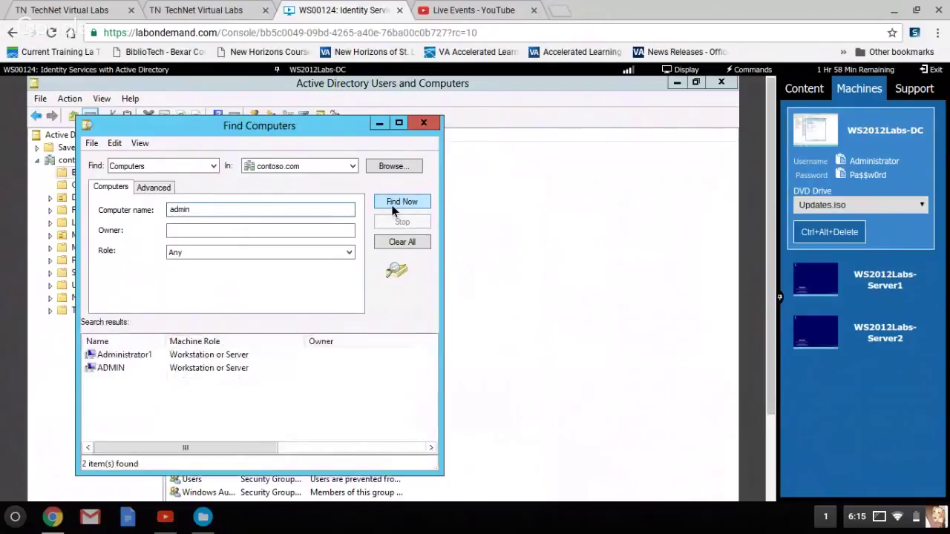
click(123, 370)
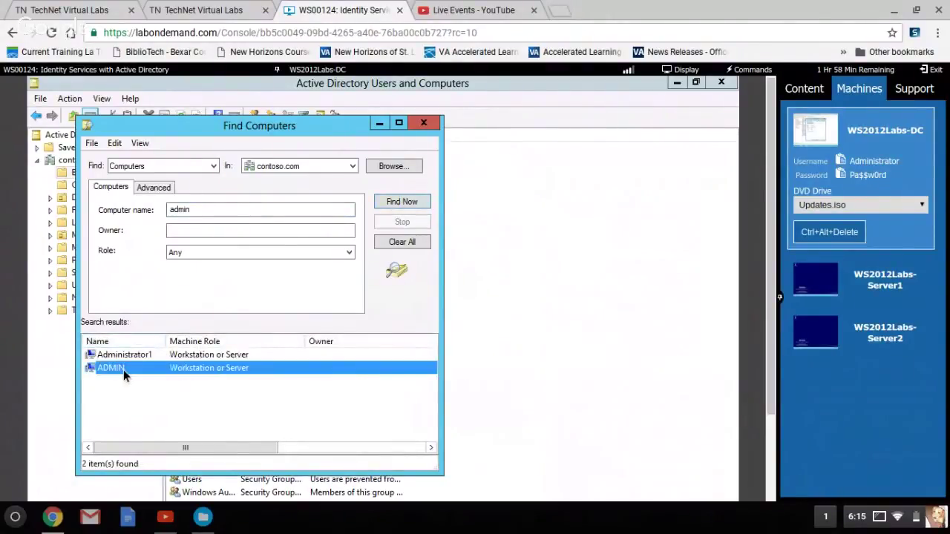
Step: Open the ADMIN search result's Properties to its Object tab, showing canonical name contoso.com/Computers/ADMIN
right_click(123, 370)
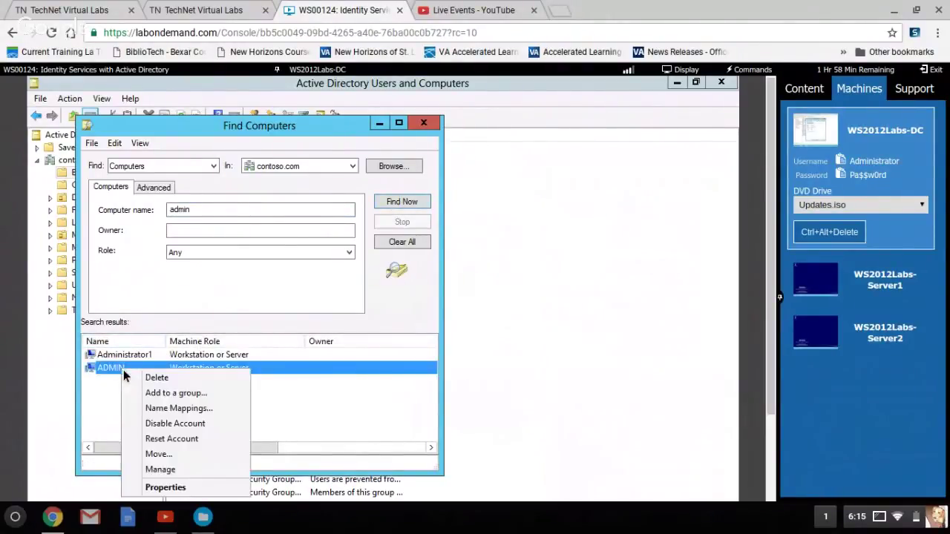
click(165, 488)
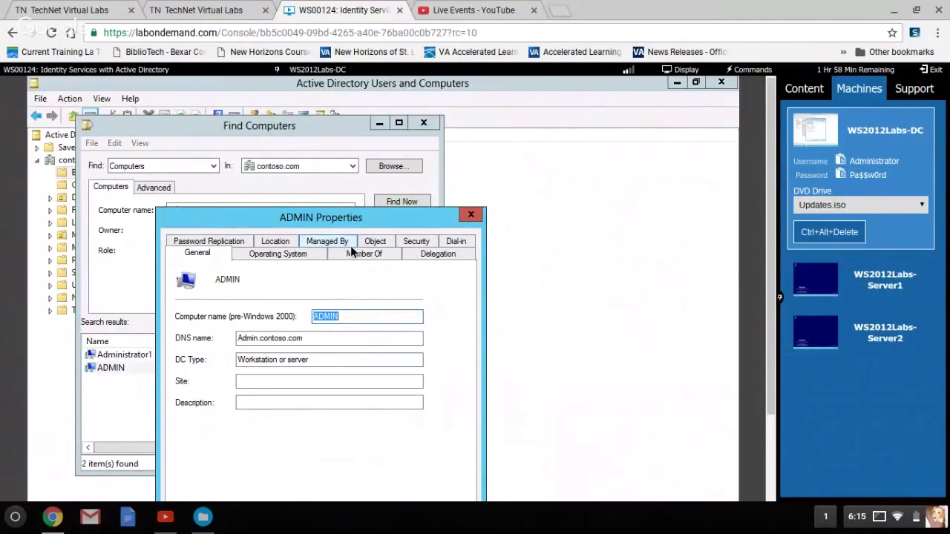
click(376, 245)
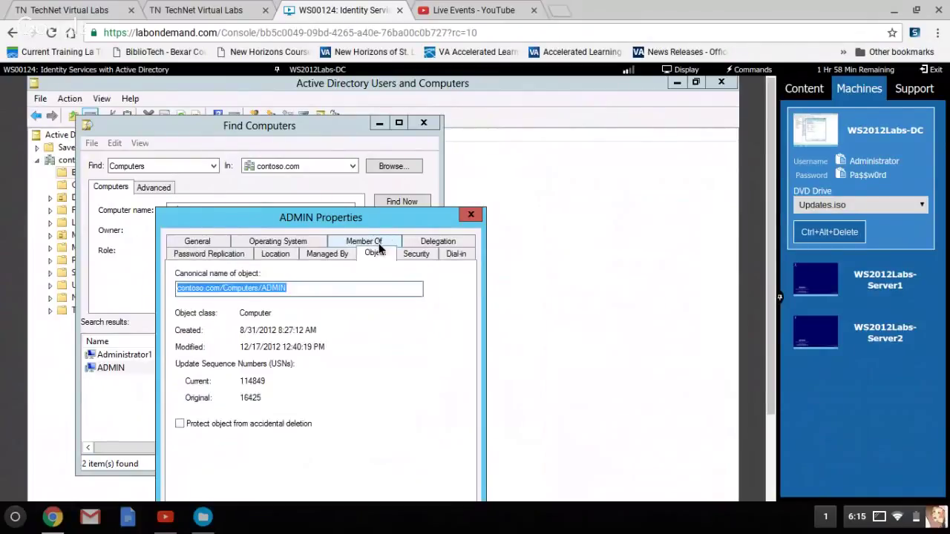